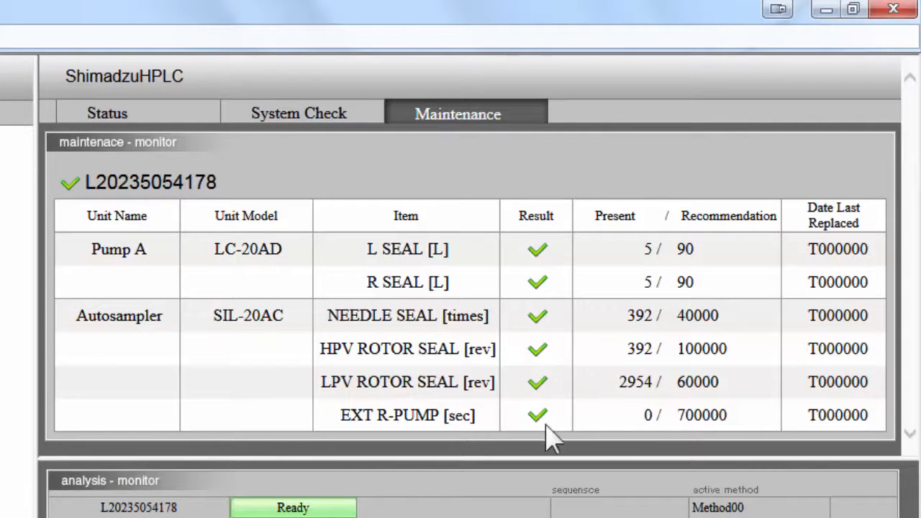
{"action": "left_click", "coordinate": [333, 115]}
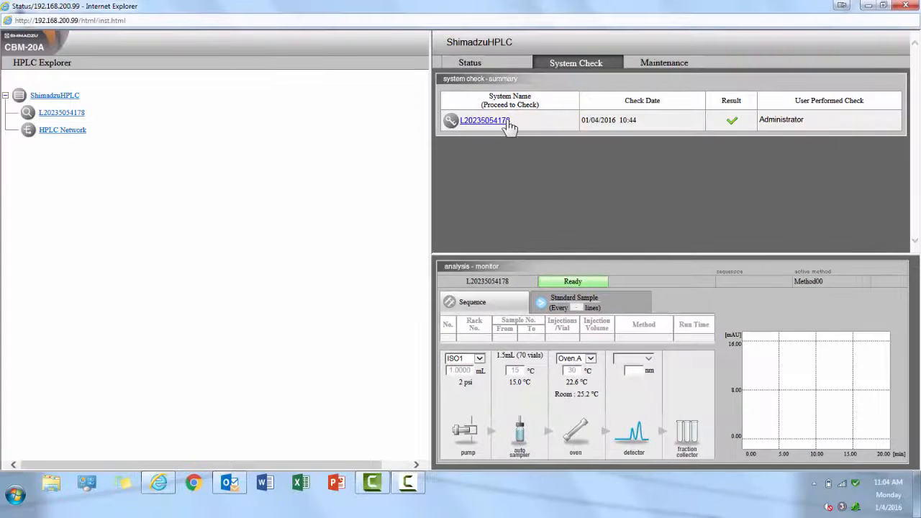
{"action": "left_click", "coordinate": [503, 125]}
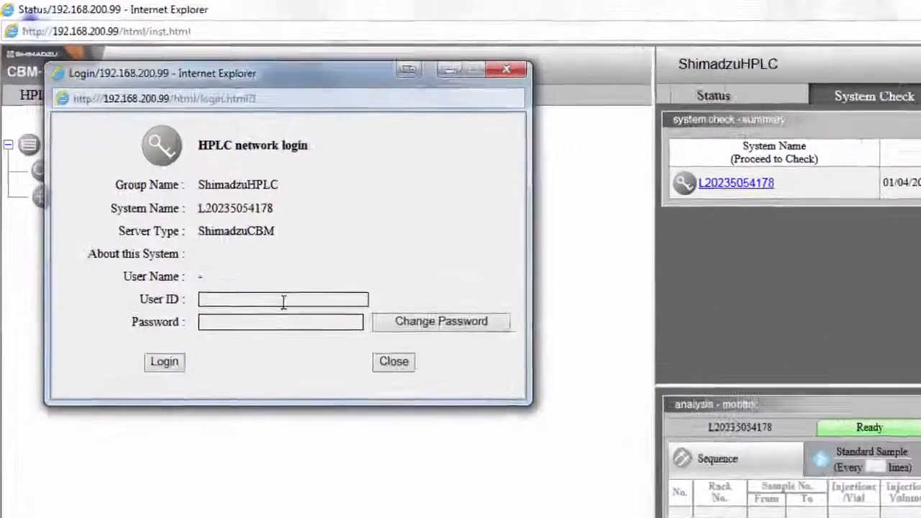
{"action": "left_click", "coordinate": [207, 218]}
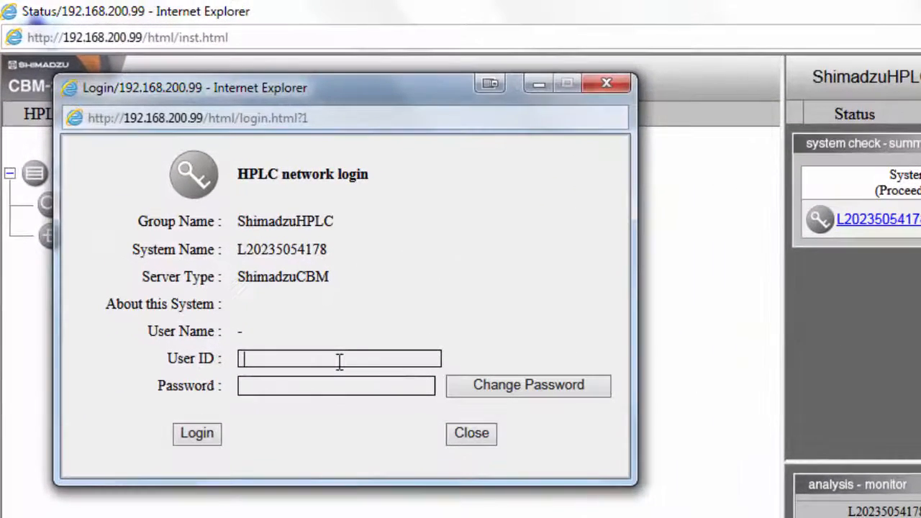
{"action": "type", "text": "Admin"}
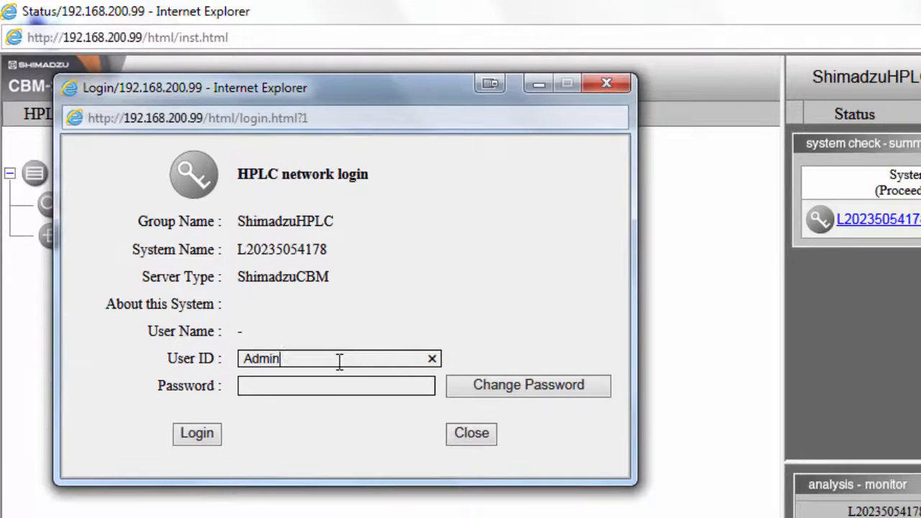
{"action": "key", "text": "Tab"}
{"action": "type", "text": "*****"}
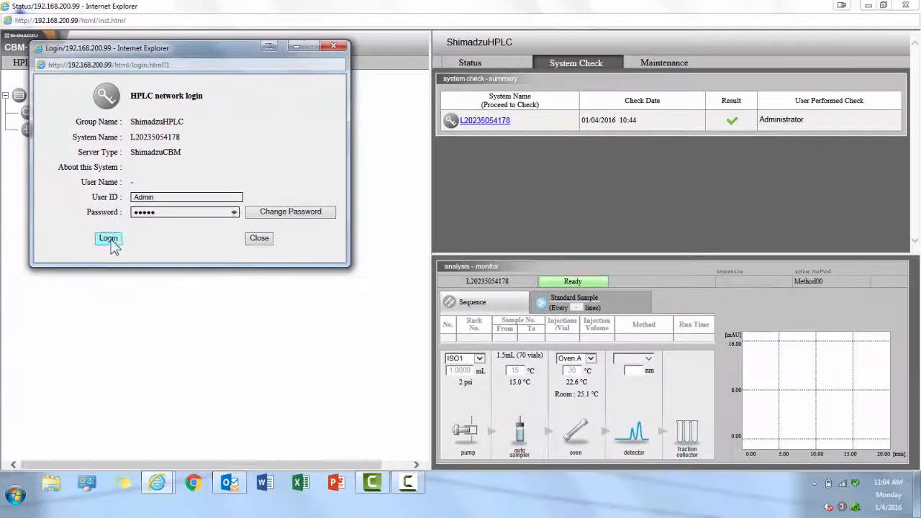
{"action": "left_click", "coordinate": [143, 316]}
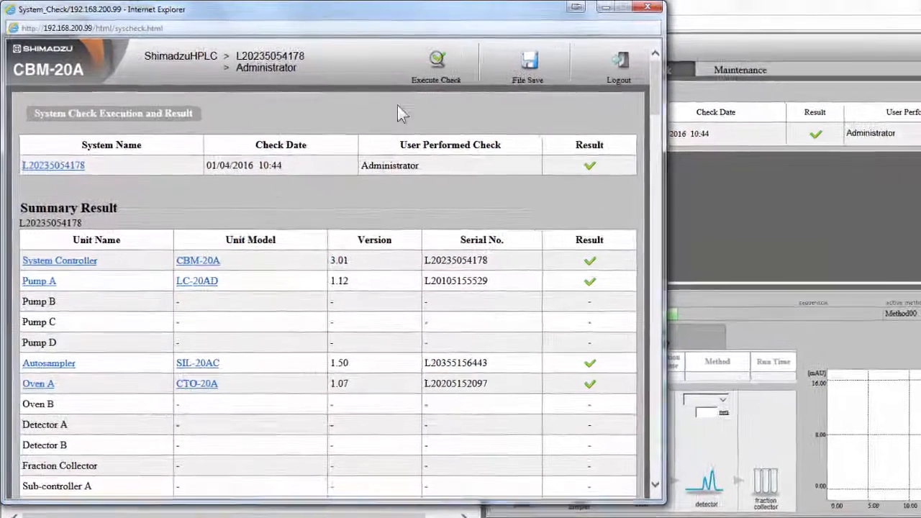
Execute a Normal system check, giving results dated 01/04/2016 10:48 with all units passing.
{"action": "left_click", "coordinate": [446, 66]}
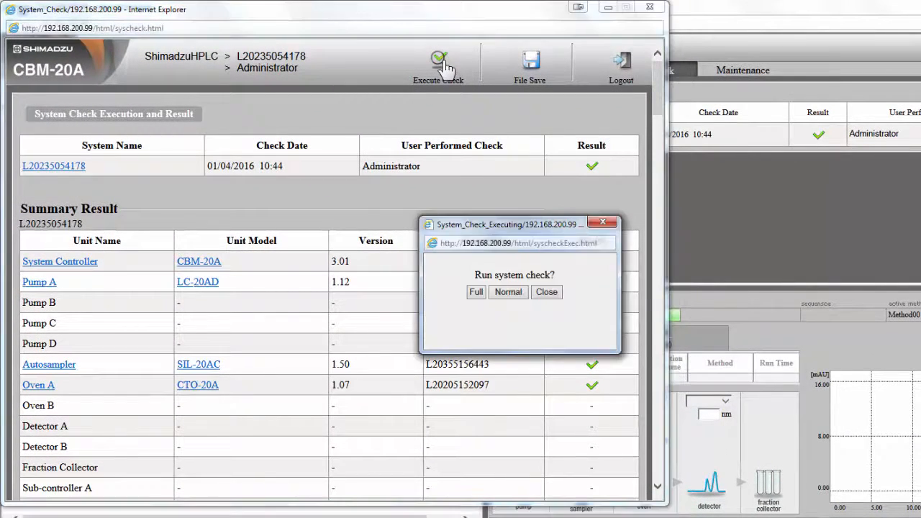
{"action": "left_click", "coordinate": [508, 293]}
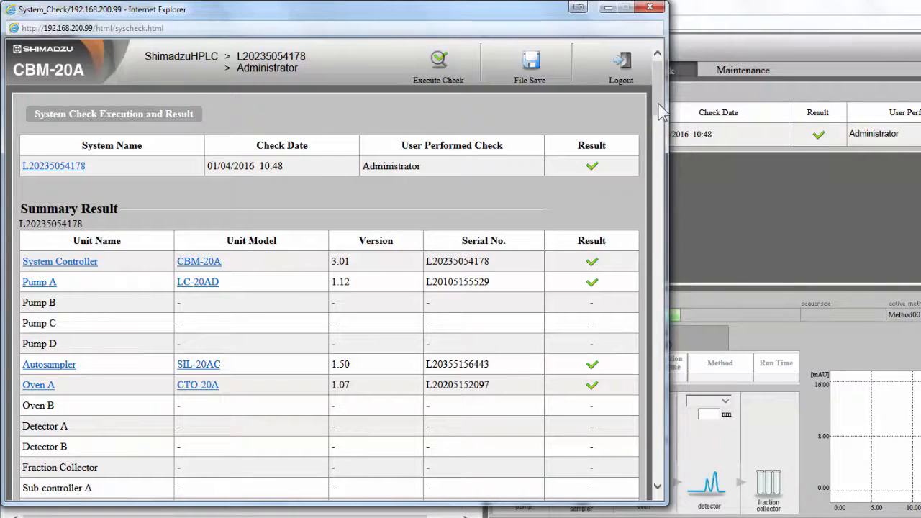
{"action": "left_click_drag", "start_coordinate": [658, 102], "coordinate": [661, 118]}
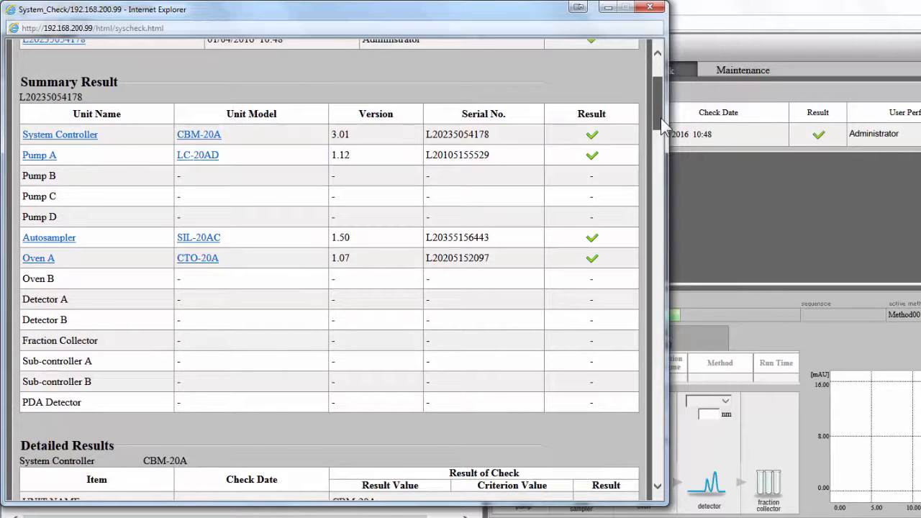
{"action": "left_click_drag", "start_coordinate": [661, 118], "coordinate": [677, 163]}
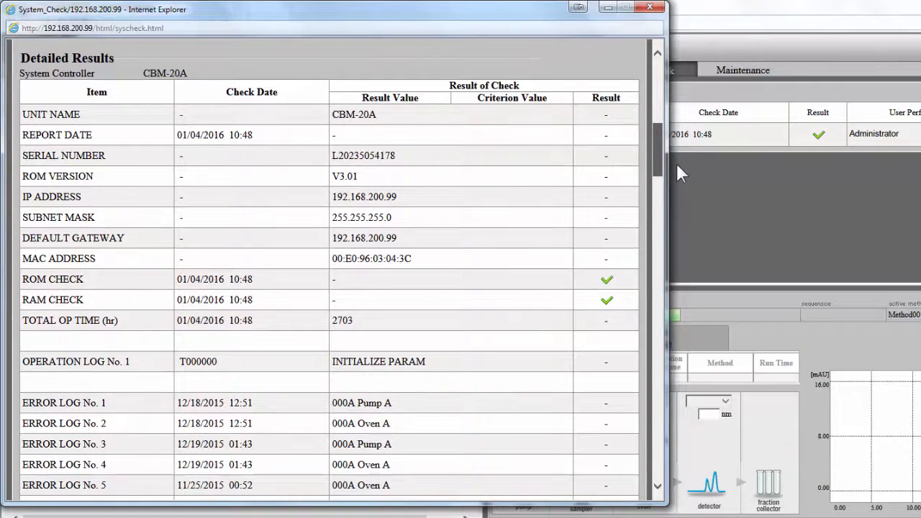
{"action": "left_click_drag", "start_coordinate": [676, 163], "coordinate": [737, 77]}
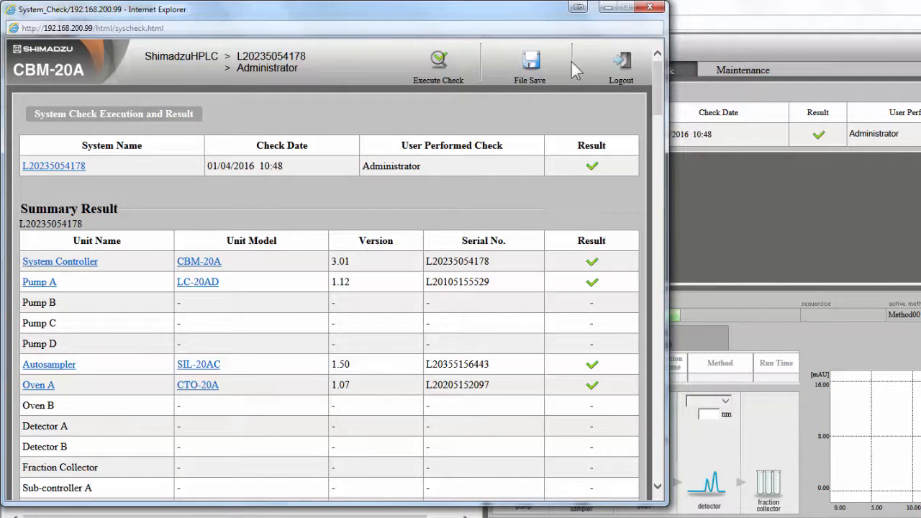
Log out of System Check, confirm, and view the Status page showing Ready.
{"action": "left_click", "coordinate": [626, 72]}
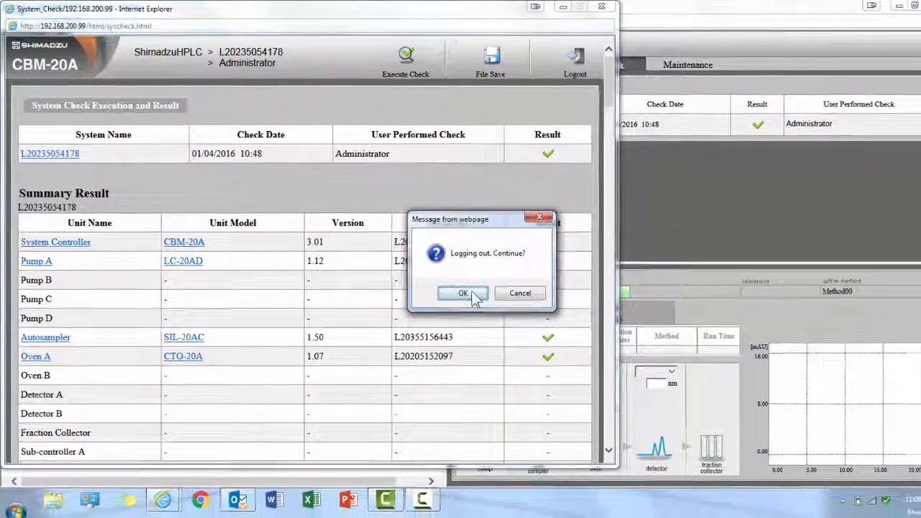
{"action": "left_click", "coordinate": [472, 295]}
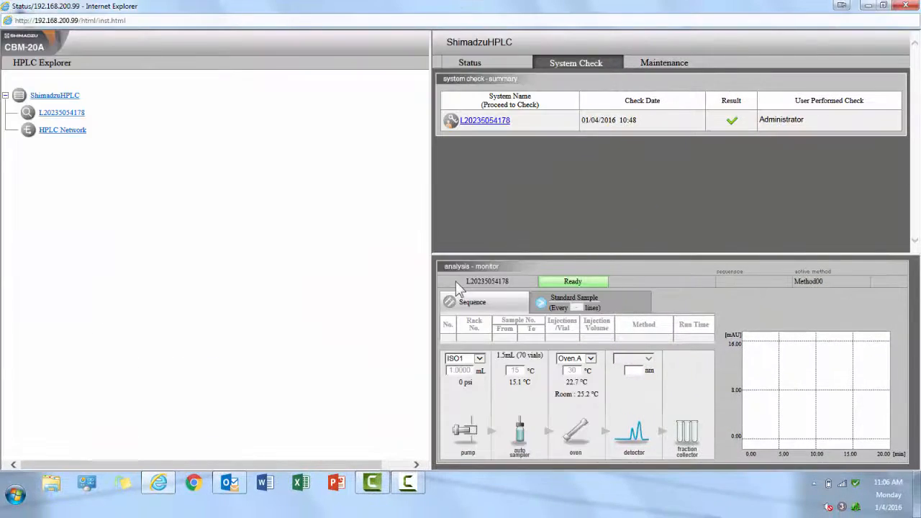
{"action": "left_click", "coordinate": [500, 72]}
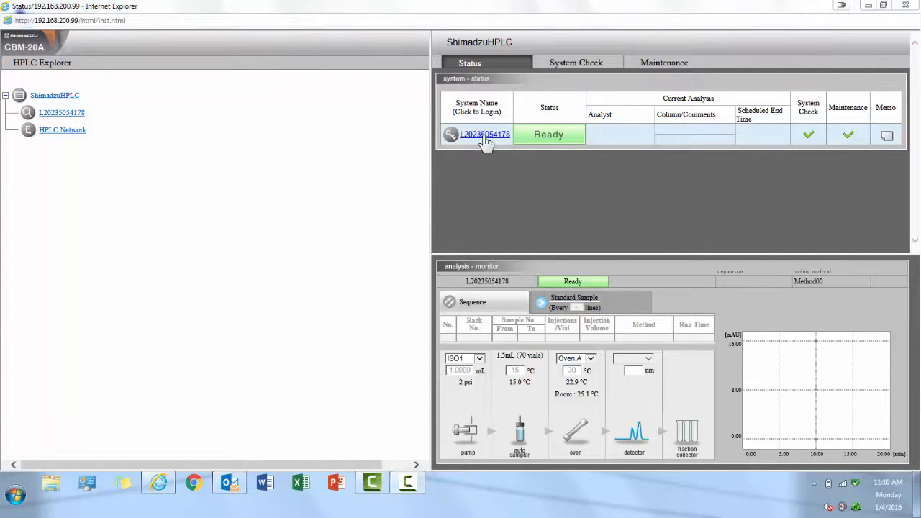
{"action": "left_click", "coordinate": [485, 136]}
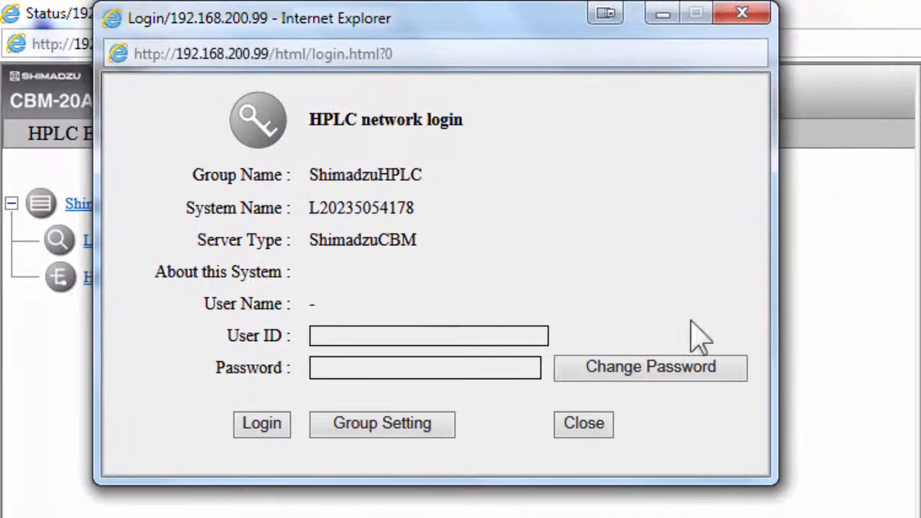
{"action": "left_click", "coordinate": [481, 335]}
{"action": "type", "text": "Admin"}
{"action": "key", "text": "Tab"}
{"action": "type", "text": "****"}
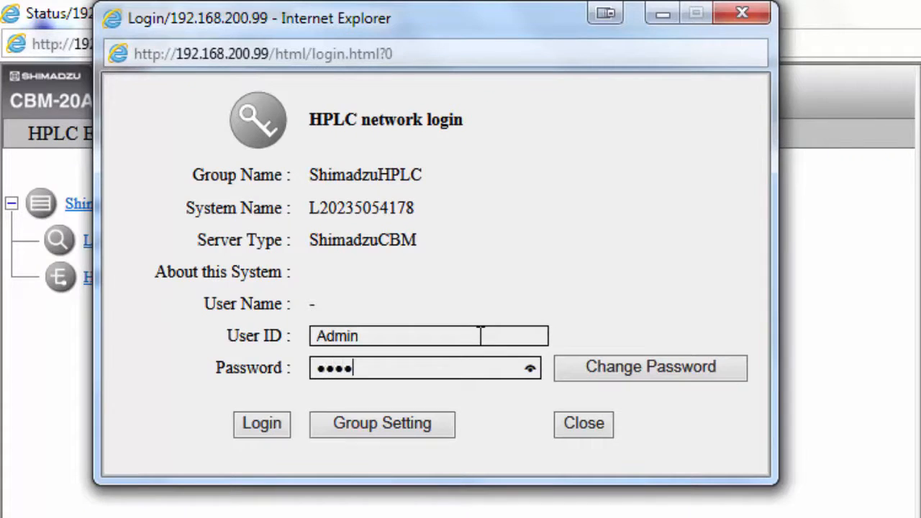
{"action": "type", "text": "*"}
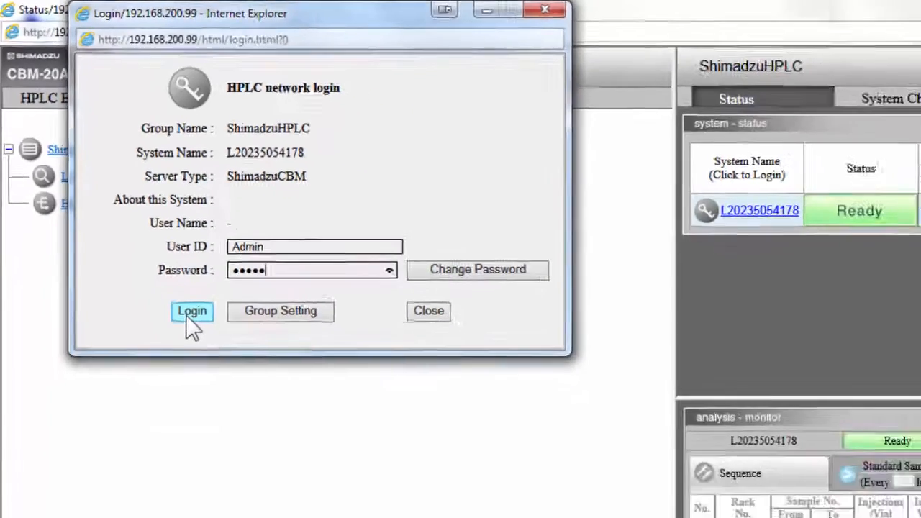
{"action": "left_click", "coordinate": [261, 428]}
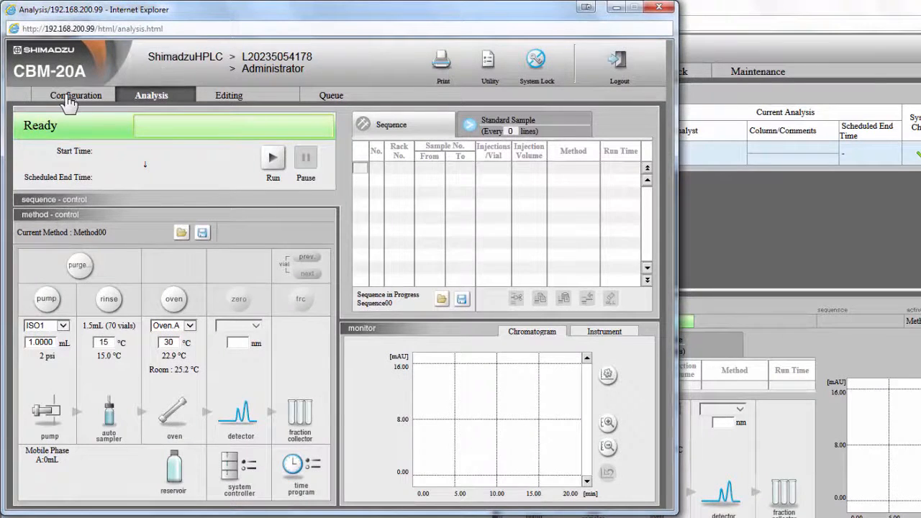
Show the Configuration page listing LC-20AD, SIL-20AC and CTO-20A, leaving pumping mode as ISO/Binary Pump.
{"action": "left_click", "coordinate": [69, 101]}
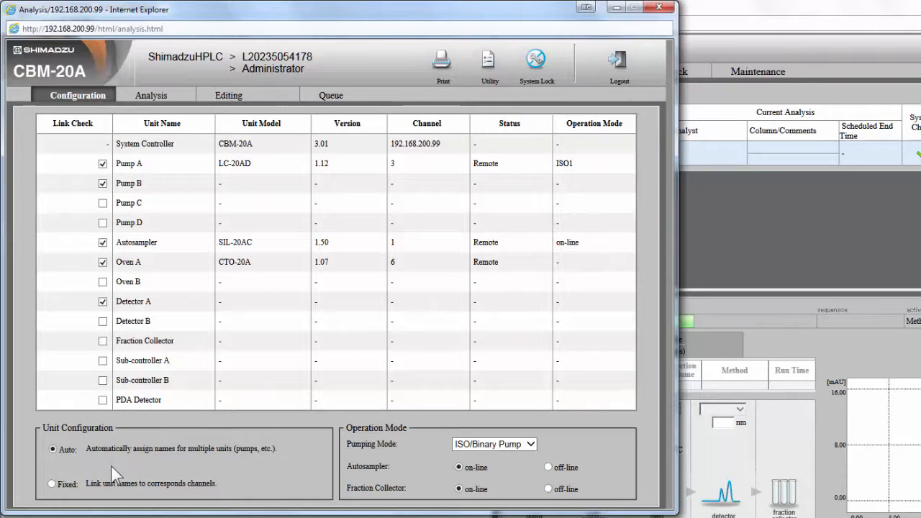
{"action": "left_click", "coordinate": [531, 444]}
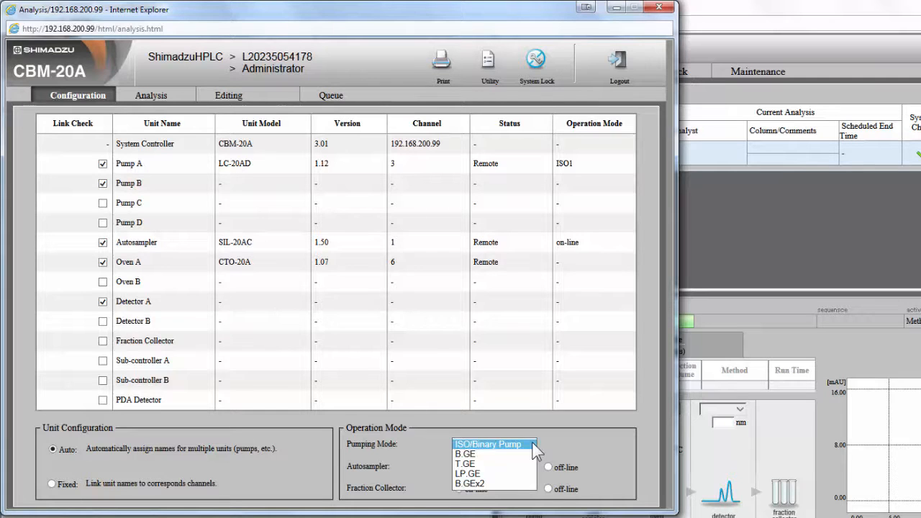
{"action": "left_click", "coordinate": [532, 444]}
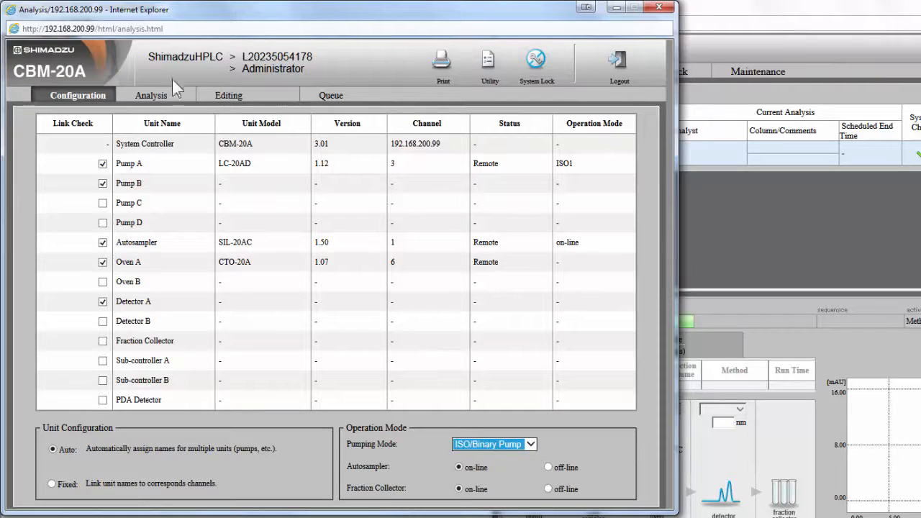
Return to the Analysis page with Method00 loaded and switch the column oven on at 30 °C.
{"action": "left_click", "coordinate": [153, 98]}
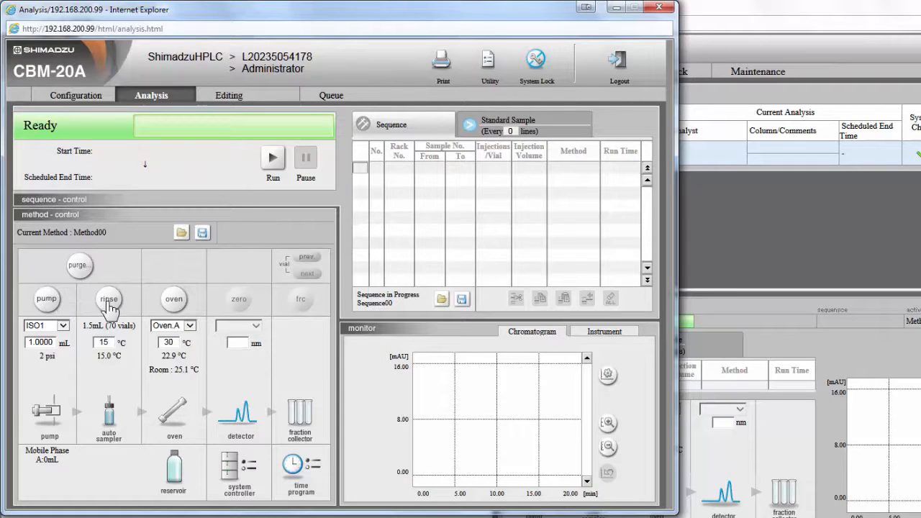
{"action": "left_click", "coordinate": [175, 301]}
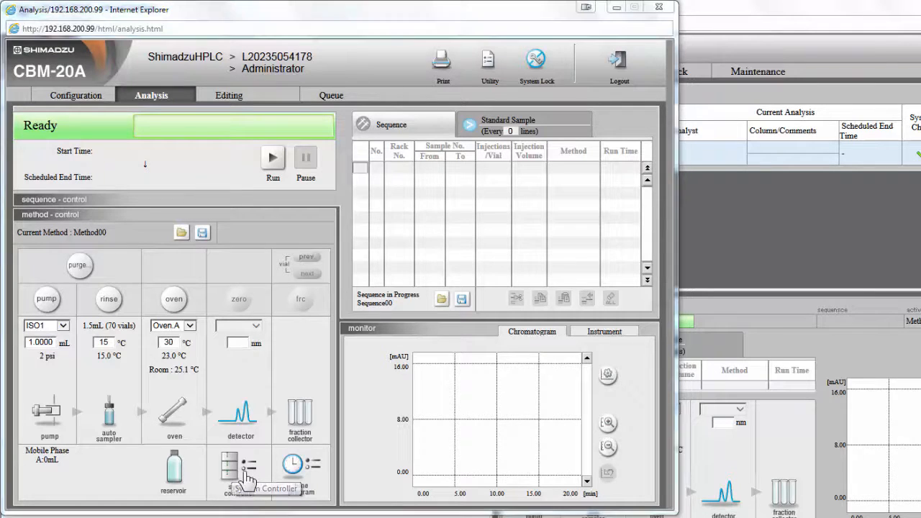
Open the method editor and review the pump, autosampler, oven and detector method pages.
{"action": "left_click", "coordinate": [245, 481]}
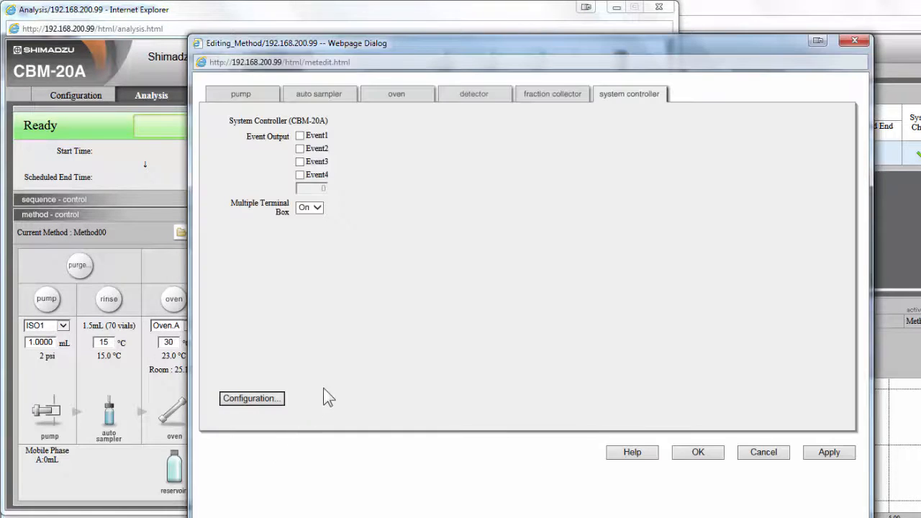
{"action": "left_click", "coordinate": [245, 97]}
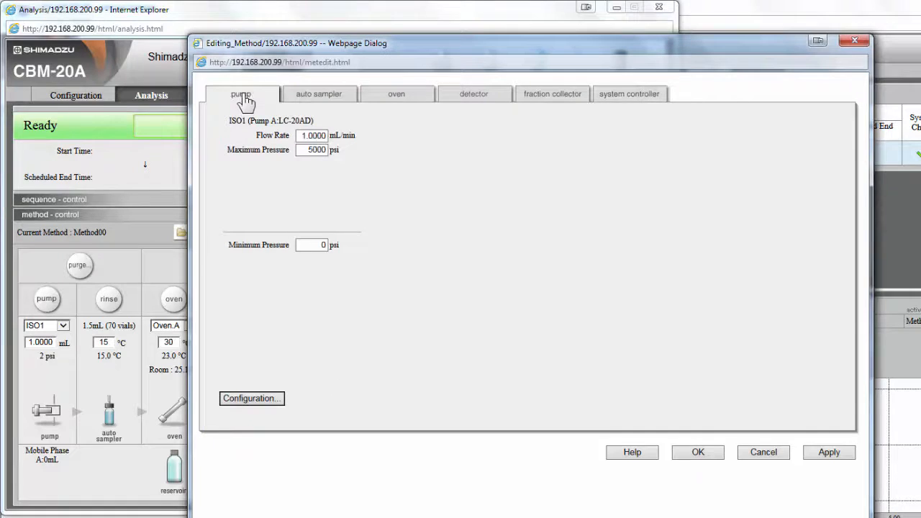
{"action": "left_click", "coordinate": [314, 101]}
{"action": "left_click", "coordinate": [408, 102]}
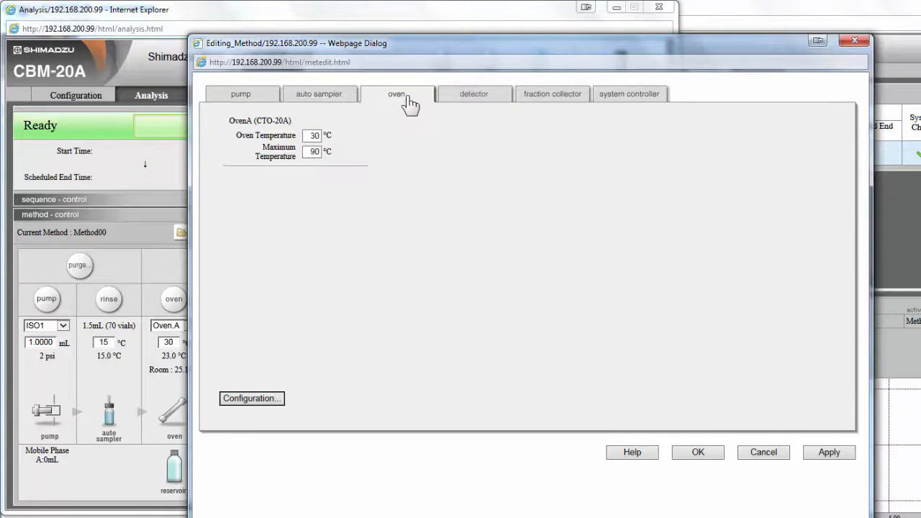
{"action": "left_click", "coordinate": [475, 102]}
Review fraction collector and system controller pages, then show pump configuration with psi pressure units.
{"action": "left_click", "coordinate": [561, 103]}
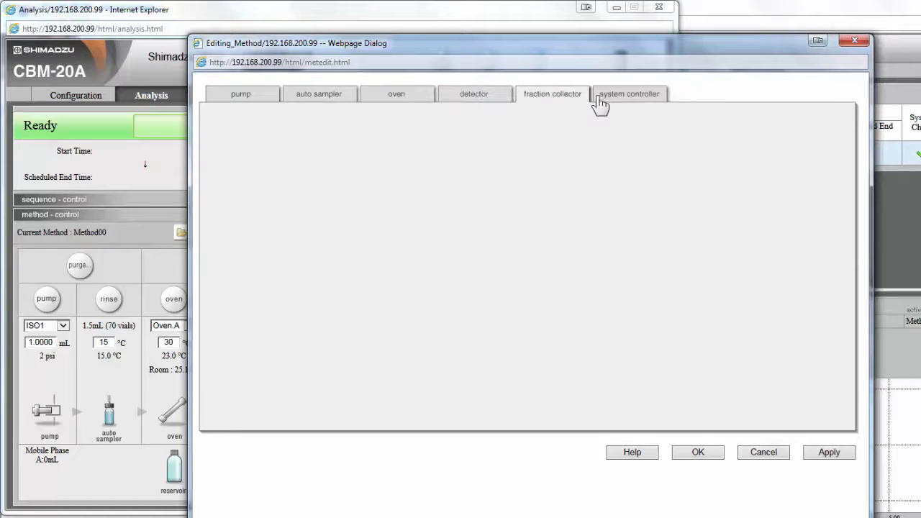
{"action": "left_click", "coordinate": [624, 103]}
{"action": "left_click", "coordinate": [248, 101]}
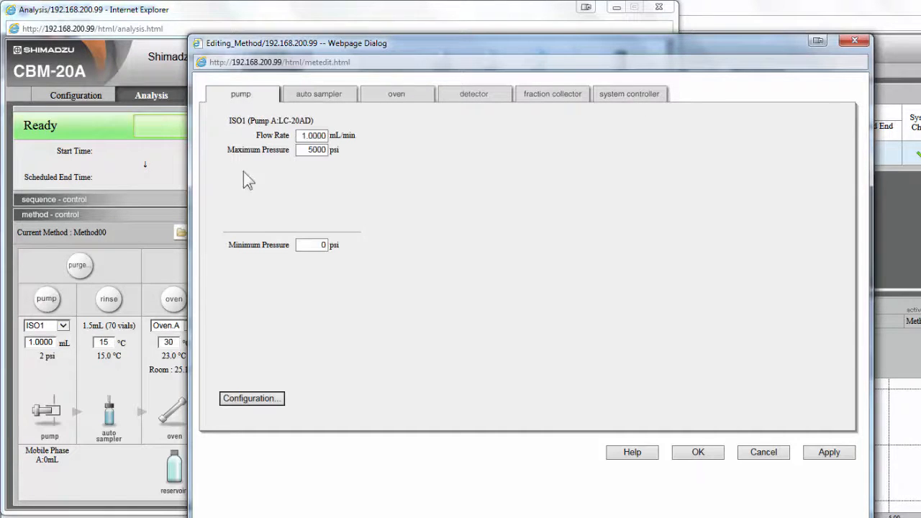
{"action": "left_click", "coordinate": [245, 401]}
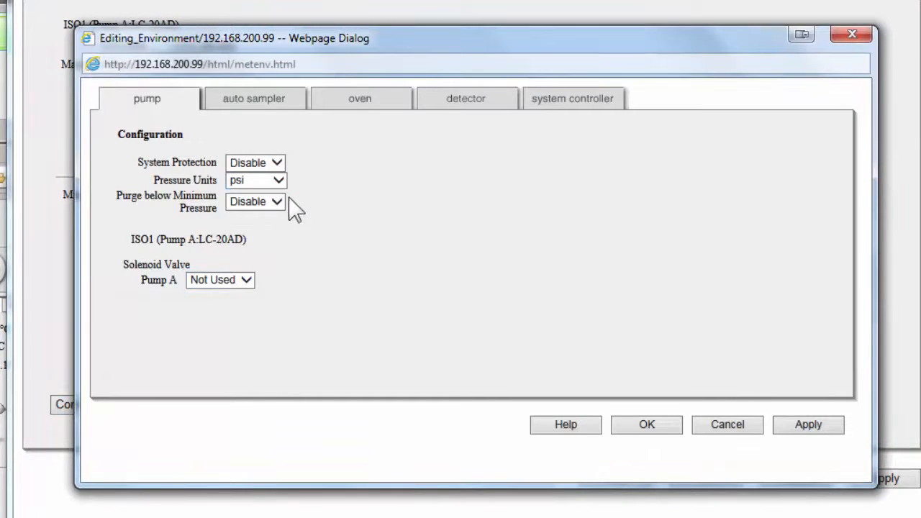
Review autosampler, oven, detector and system controller environment pages, then cancel without saving.
{"action": "left_click", "coordinate": [274, 105]}
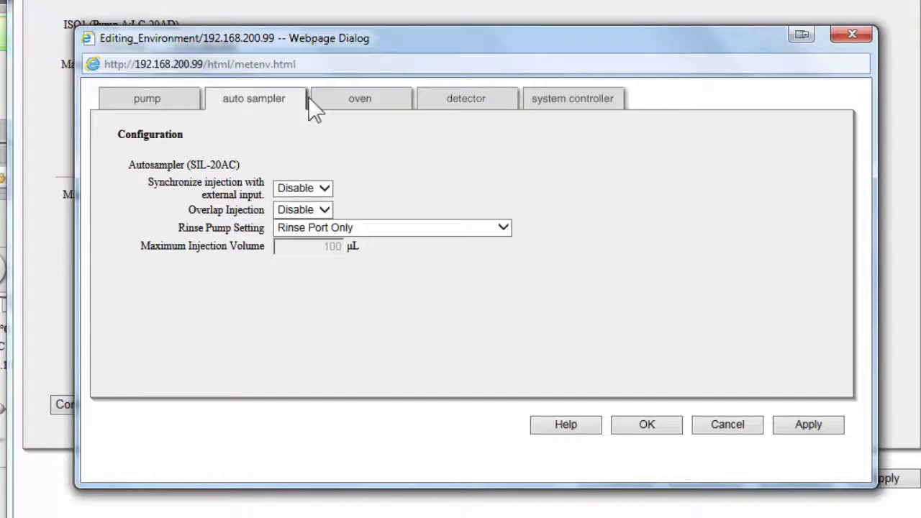
{"action": "left_click", "coordinate": [346, 105]}
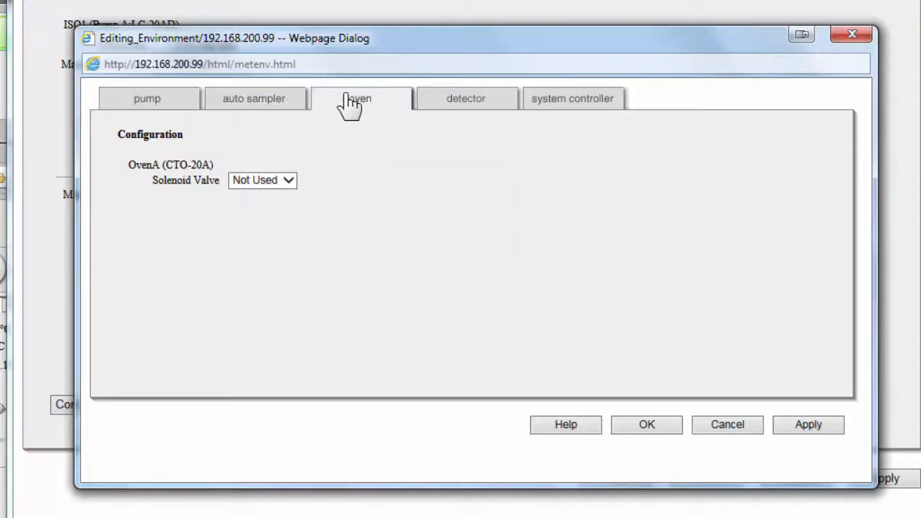
{"action": "left_click", "coordinate": [460, 107]}
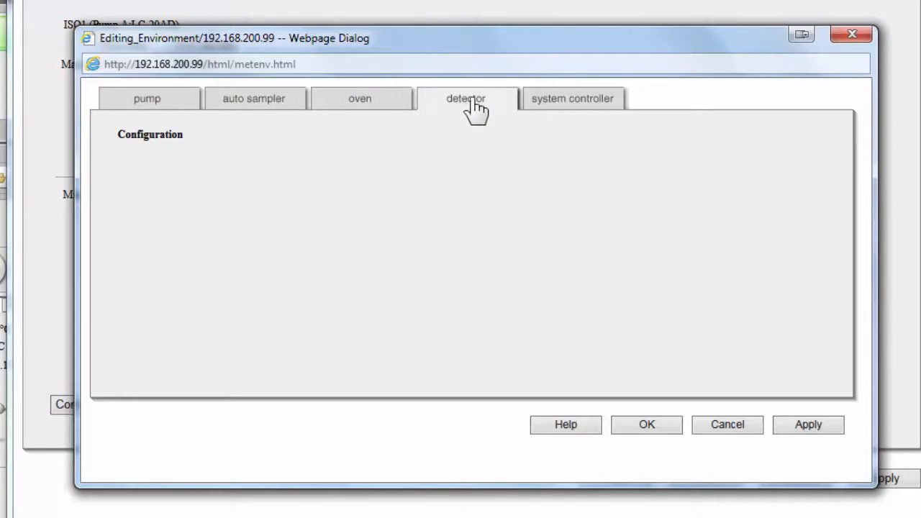
{"action": "left_click", "coordinate": [566, 113]}
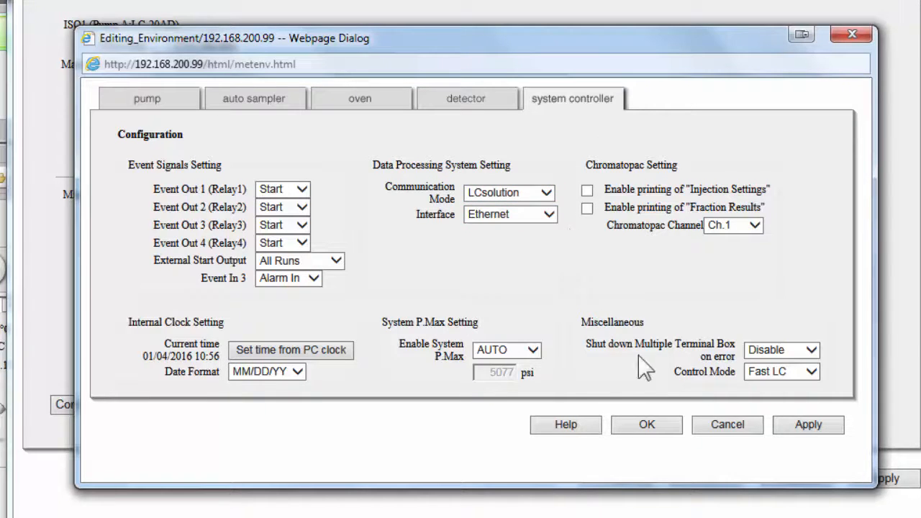
{"action": "left_click", "coordinate": [711, 418]}
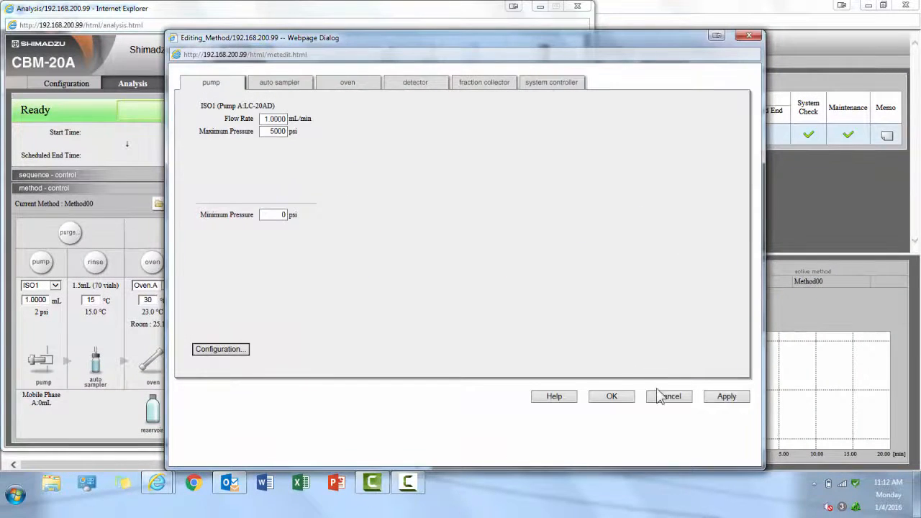
Cancel the method editor, view the time program table holding 1/400 lines, and close it.
{"action": "left_click", "coordinate": [669, 397]}
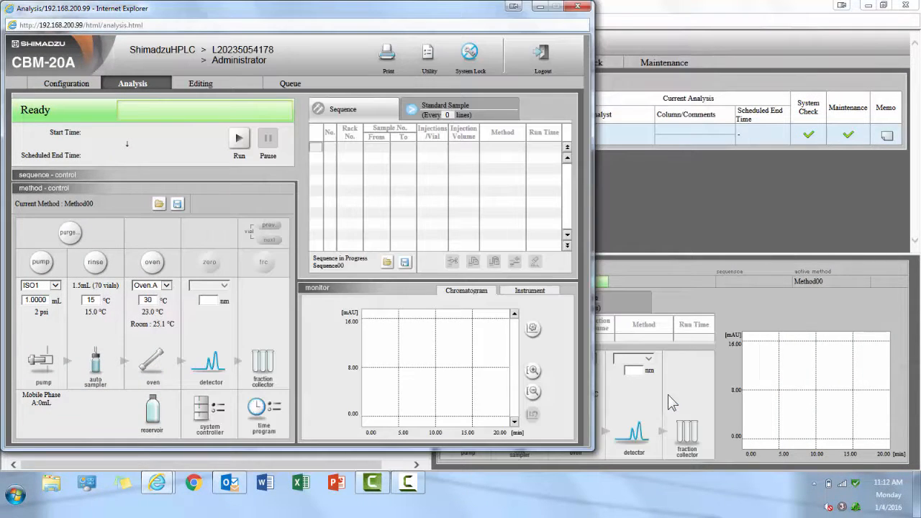
{"action": "left_click", "coordinate": [267, 410]}
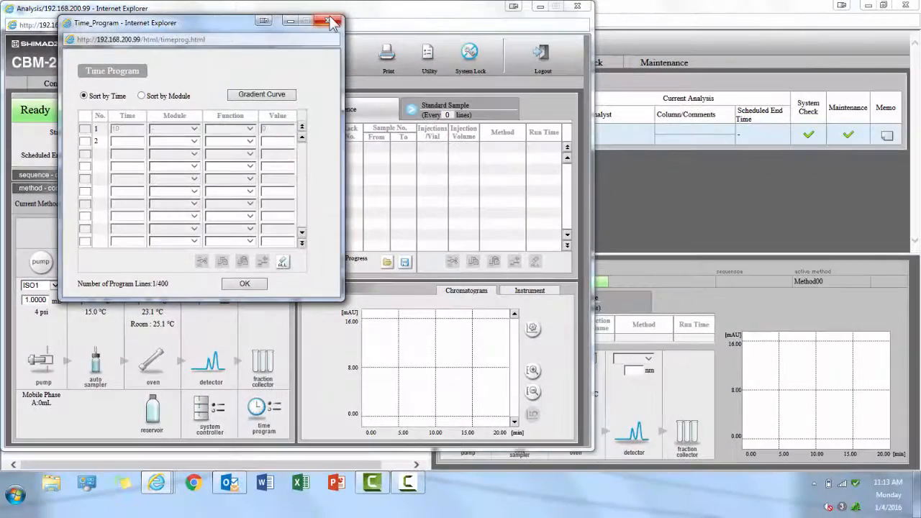
{"action": "left_click", "coordinate": [534, 34]}
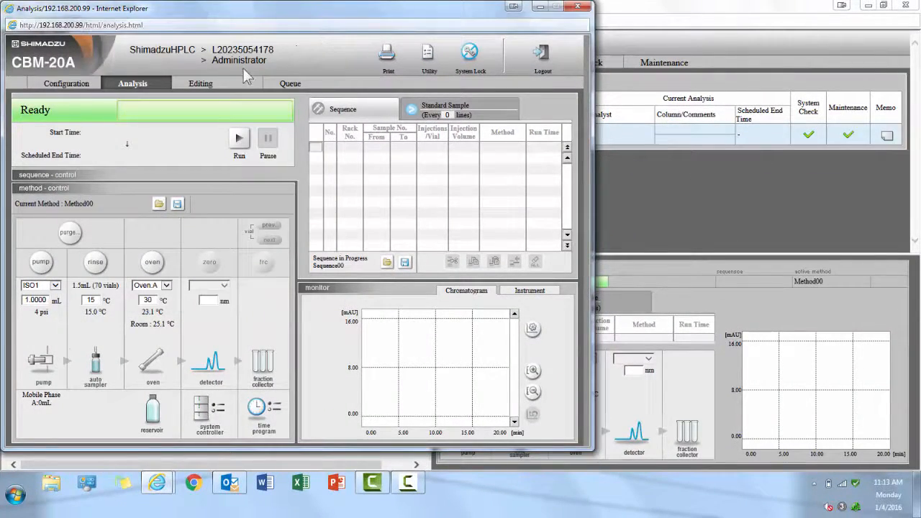
View the Editing page and the empty Queue with ShutDown00/StartUp00, then begin logging out.
{"action": "left_click", "coordinate": [208, 85]}
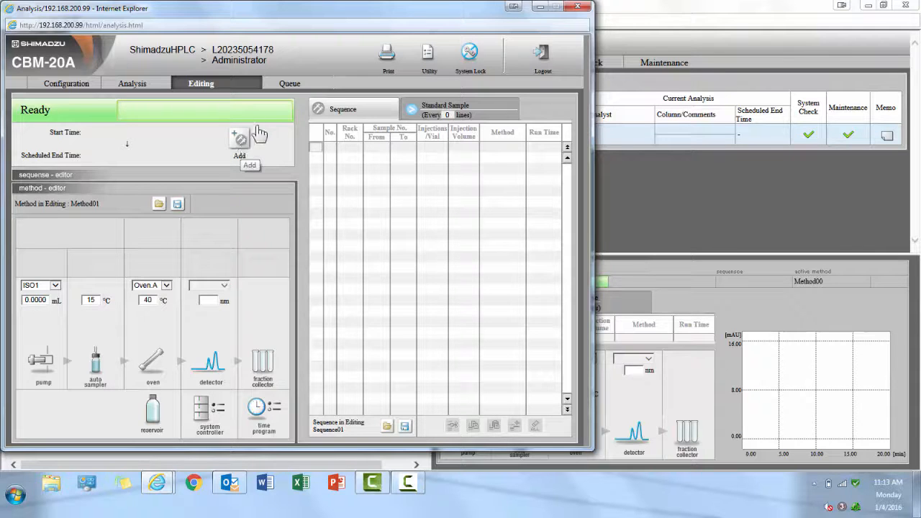
{"action": "left_click", "coordinate": [291, 84]}
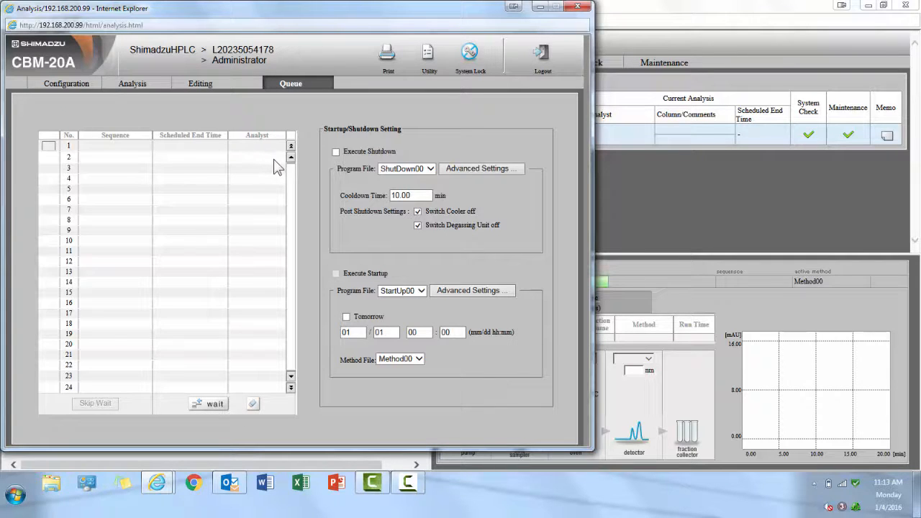
{"action": "left_click", "coordinate": [543, 56]}
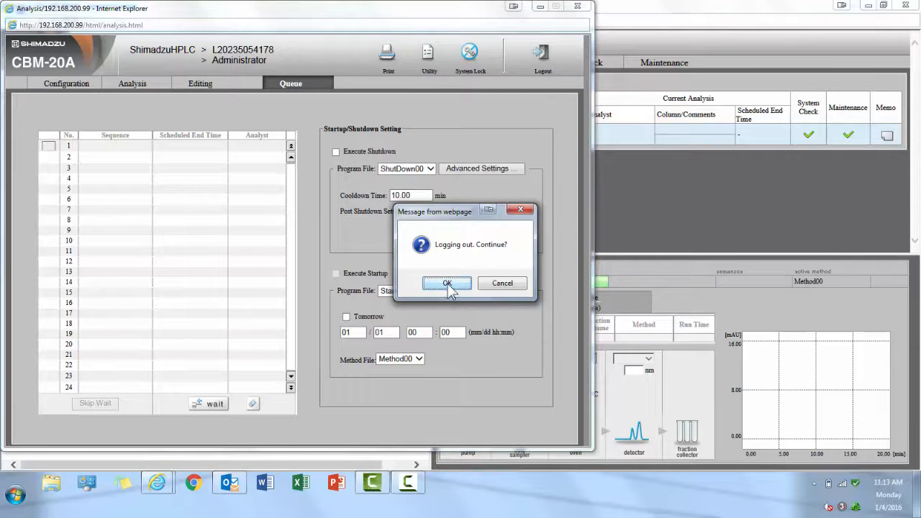
{"action": "left_click", "coordinate": [447, 284]}
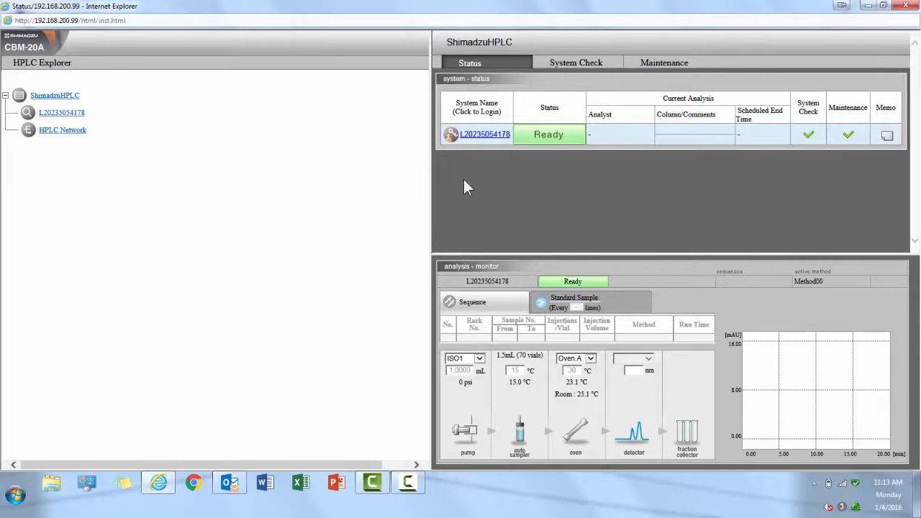
{"action": "left_click", "coordinate": [486, 135]}
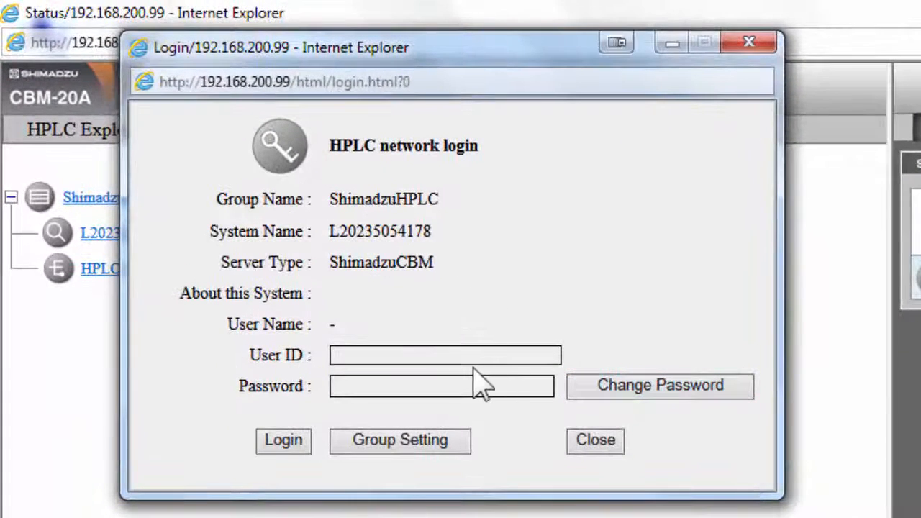
{"action": "left_click", "coordinate": [462, 358]}
{"action": "type", "text": "Admin"}
{"action": "key", "text": "Tab"}
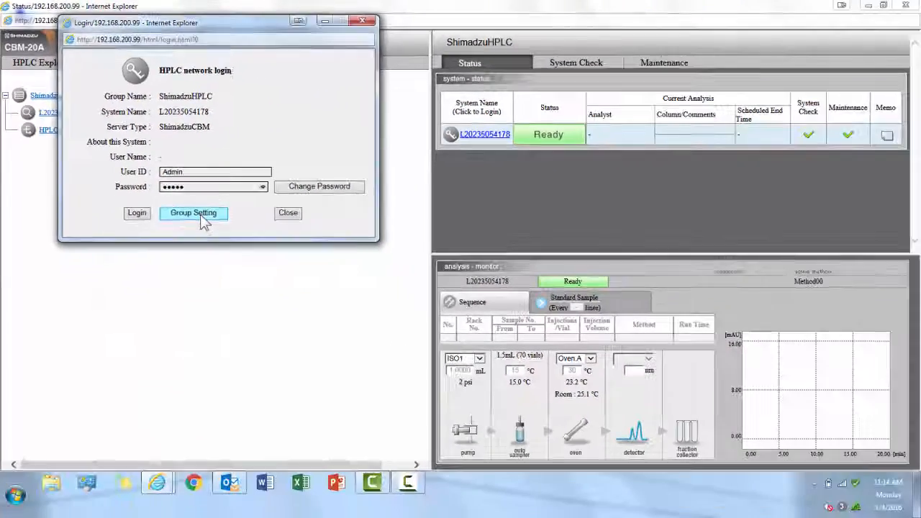
In Group Setting, check System Administration's fixed IP address setting, then view User Management's new-user form.
{"action": "left_click", "coordinate": [202, 217]}
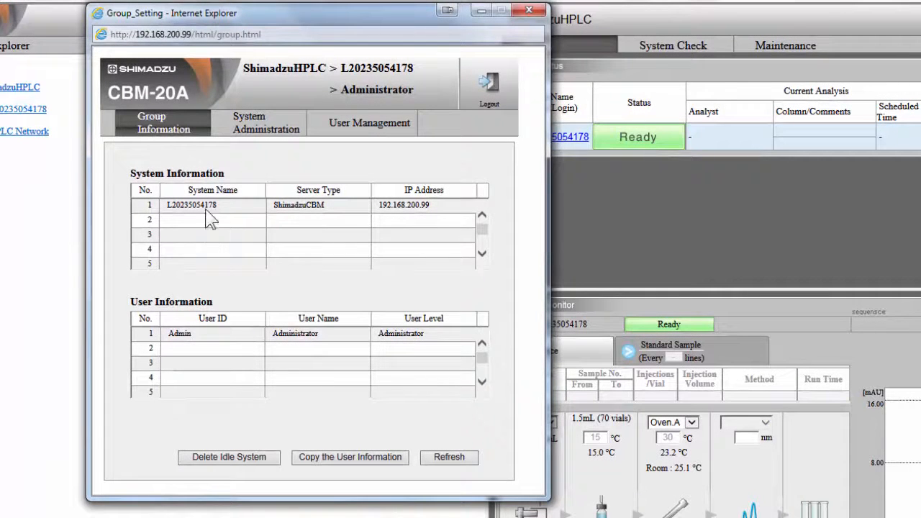
{"action": "left_click", "coordinate": [266, 130]}
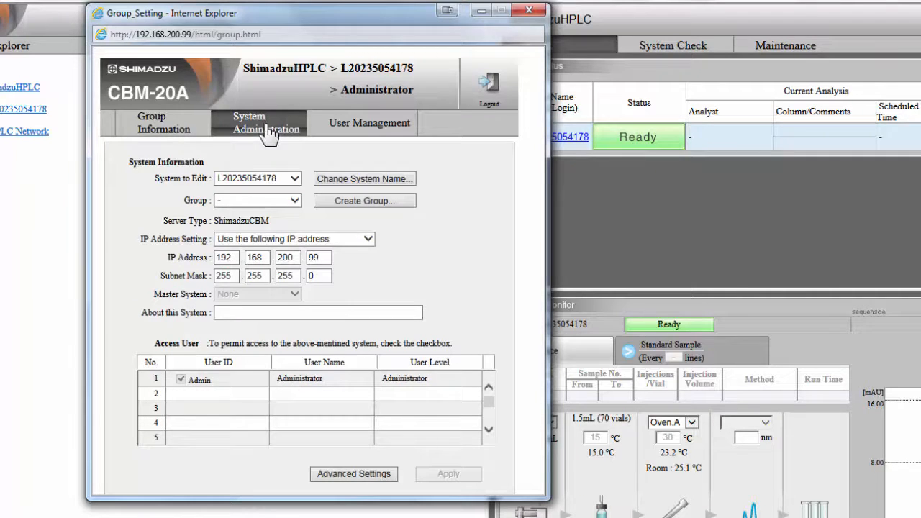
{"action": "left_click", "coordinate": [369, 240]}
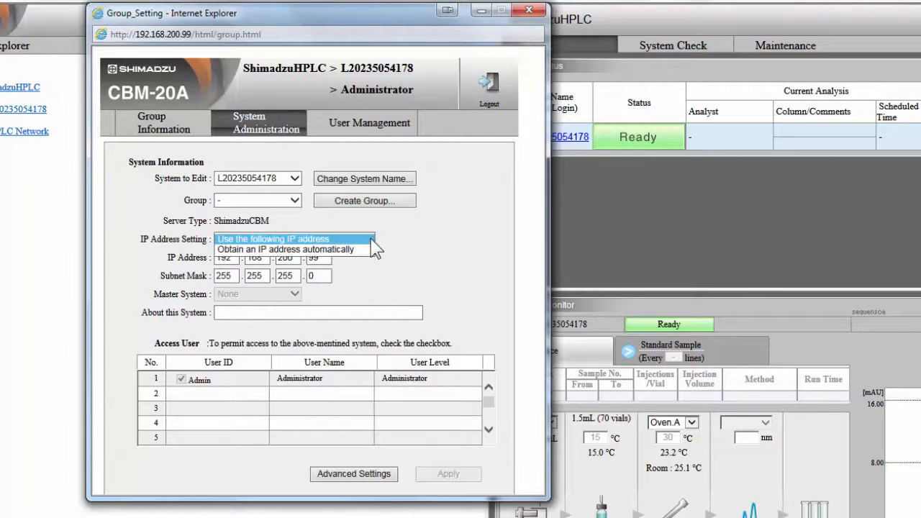
{"action": "left_click", "coordinate": [370, 239]}
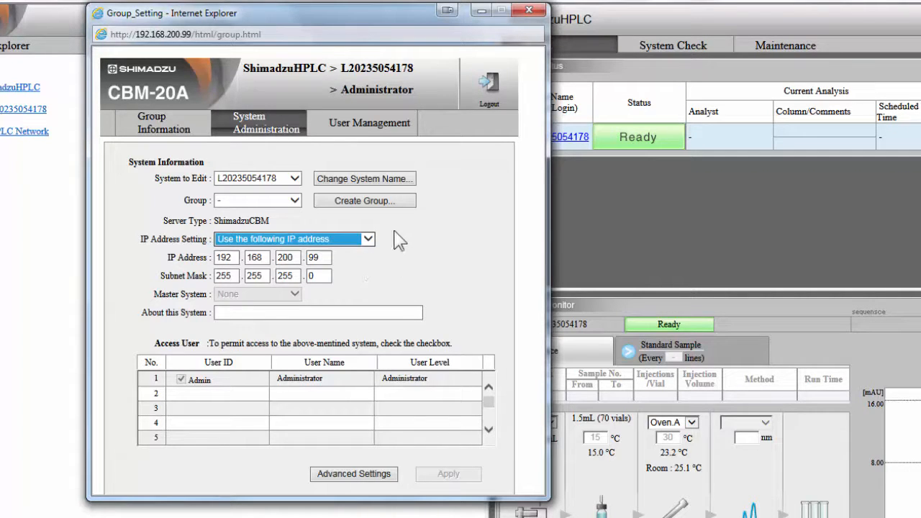
{"action": "left_click", "coordinate": [365, 126]}
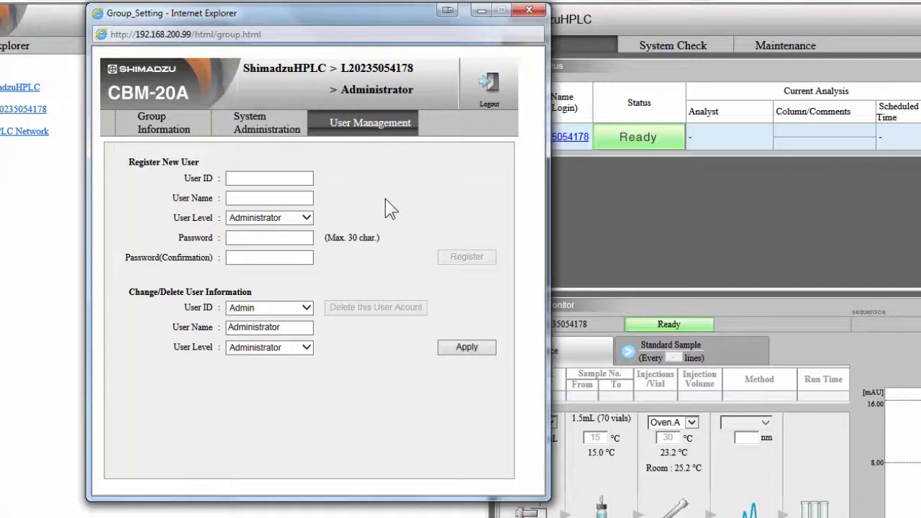
{"action": "left_click", "coordinate": [251, 178]}
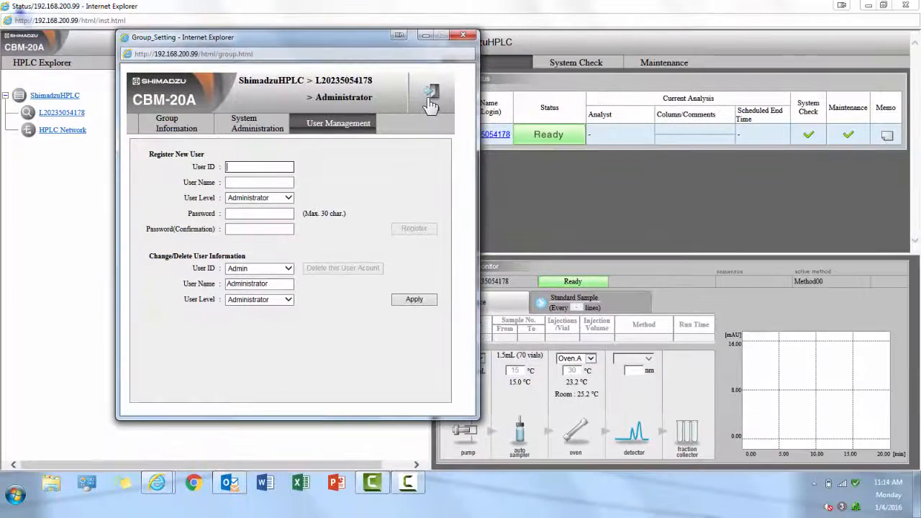
Log out of the group settings and close the Internet Explorer window.
{"action": "left_click", "coordinate": [484, 94]}
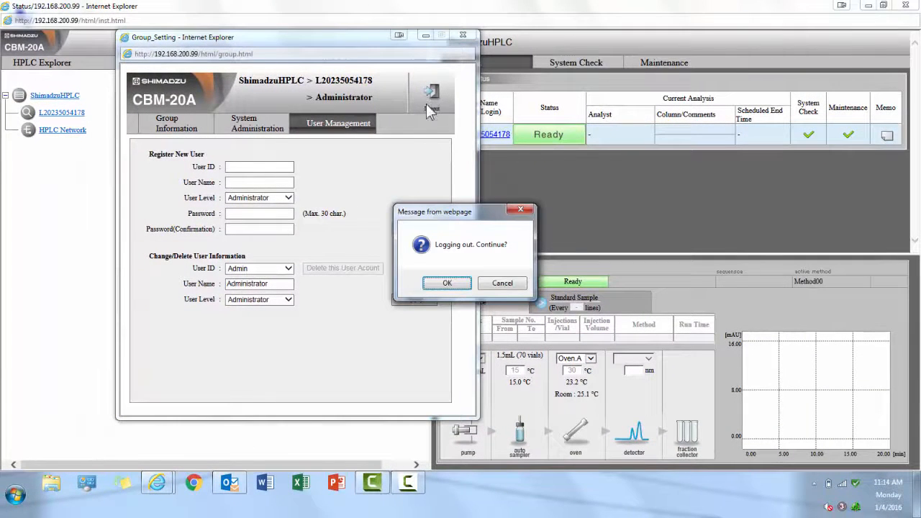
{"action": "left_click", "coordinate": [439, 285]}
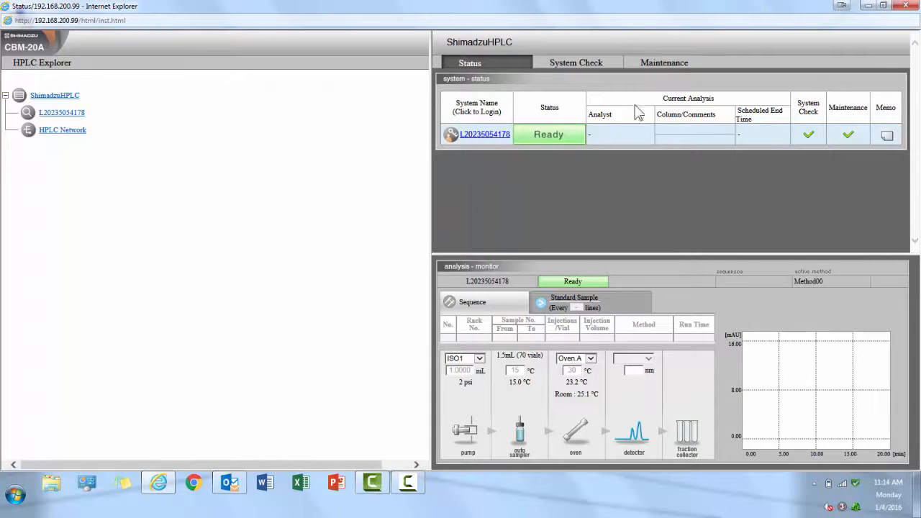
{"action": "left_click", "coordinate": [908, 7]}
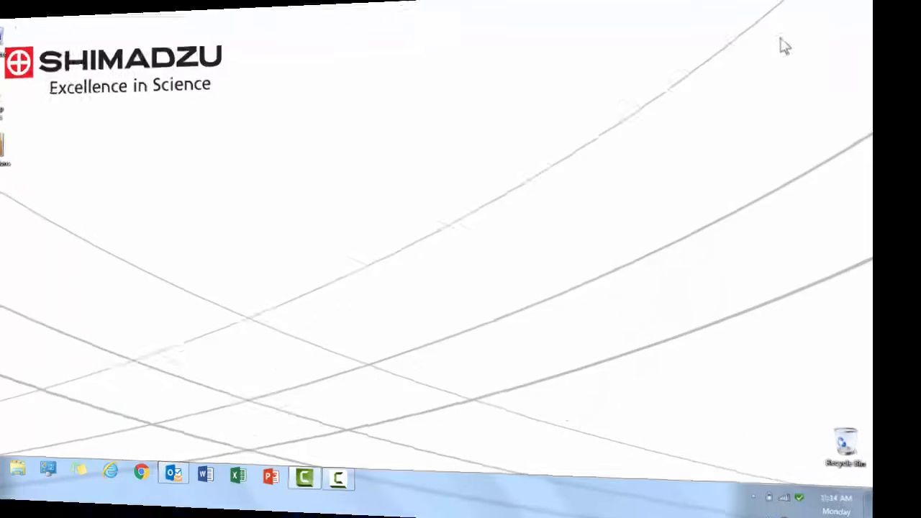